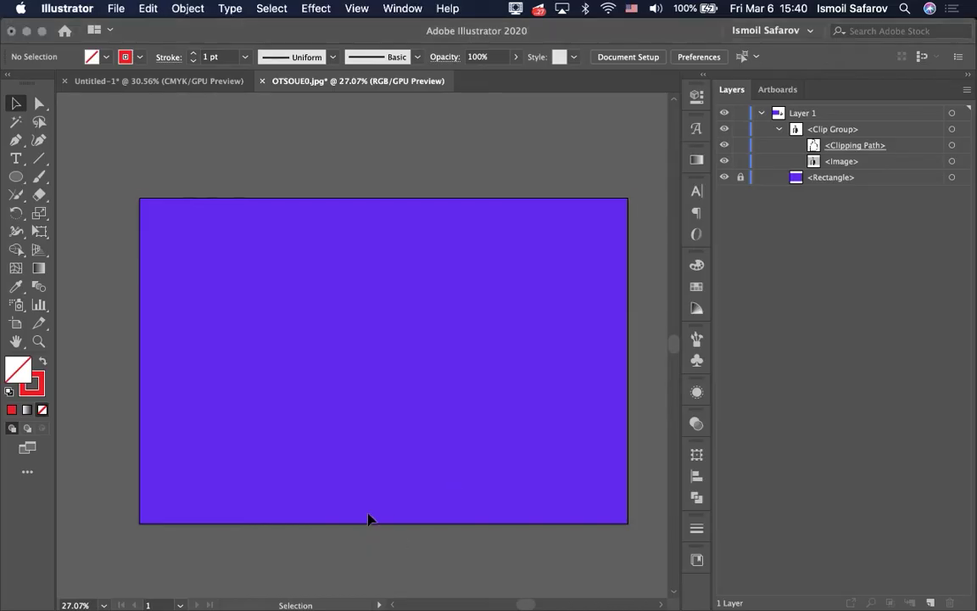
# Step: Draw a circle with the Ellipse tool over the purple background
pyautogui.scroll(1, 369, 518)
pyautogui.scroll(-1, 370, 518)
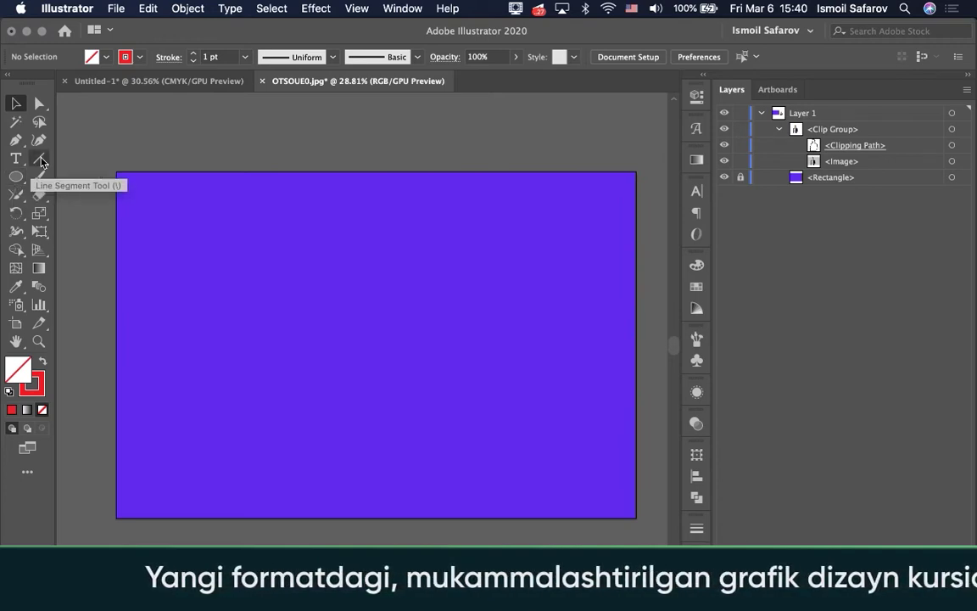
pyautogui.moveTo(16, 175); pyautogui.dragTo(55, 214)
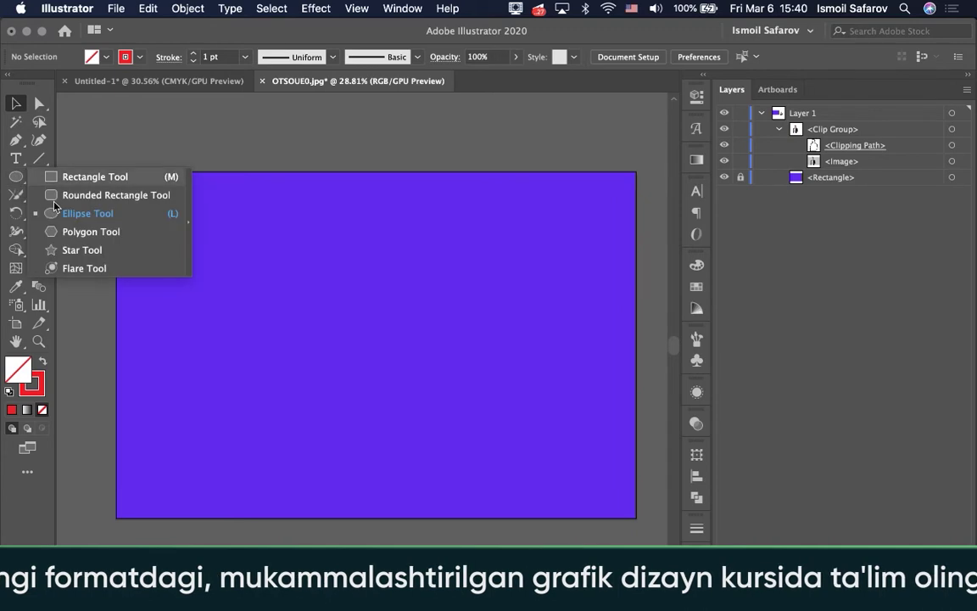
pyautogui.moveTo(295, 252); pyautogui.dragTo(473, 377)
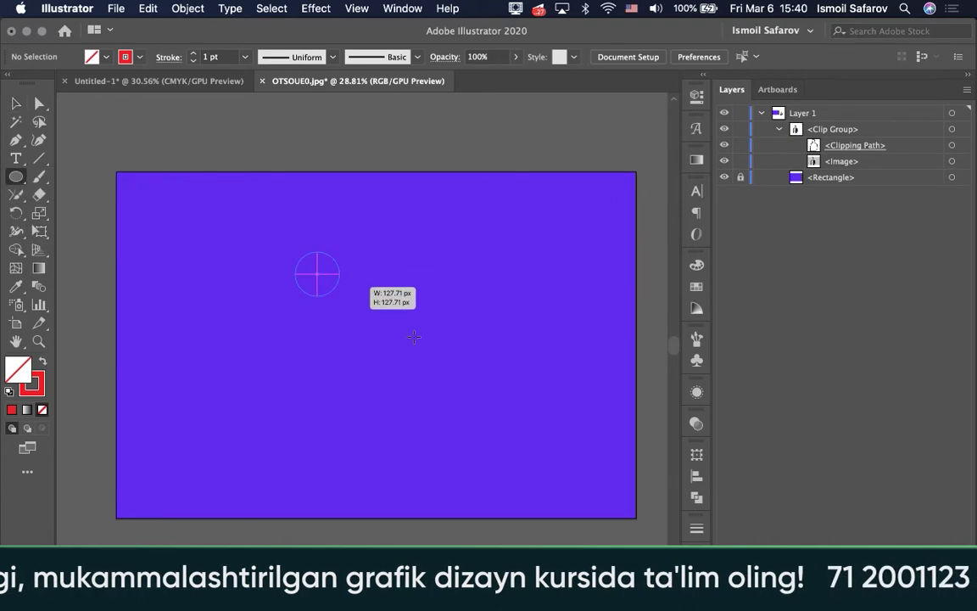
# Step: Delete the circle's right anchor point, leaving a thin red left half-circle arc
pyautogui.scroll(3, 474, 377)
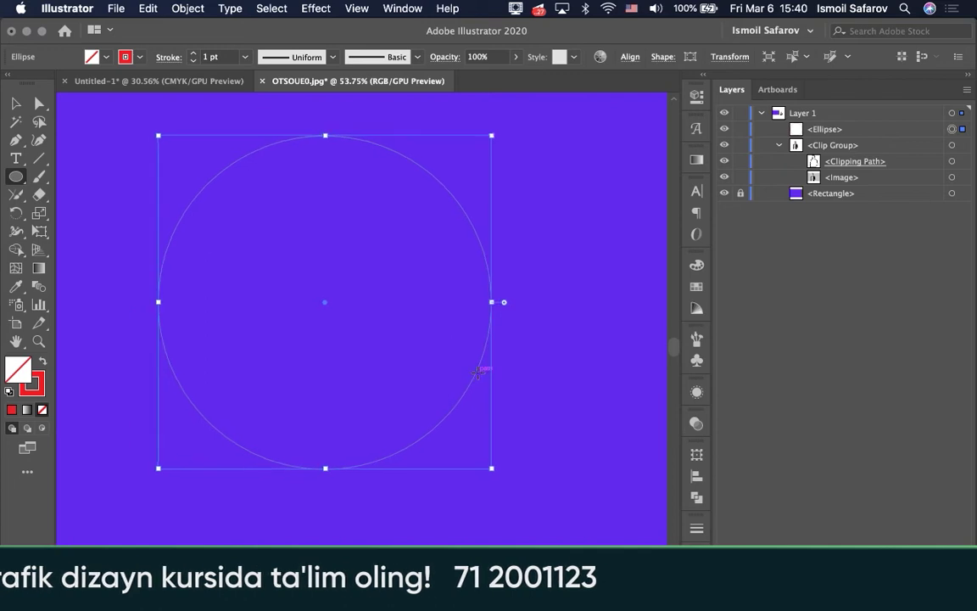
pyautogui.hotkey('ctrl', 'shift', 'b')
pyautogui.press('a')
pyautogui.click(491, 304)
pyautogui.press('Delete')
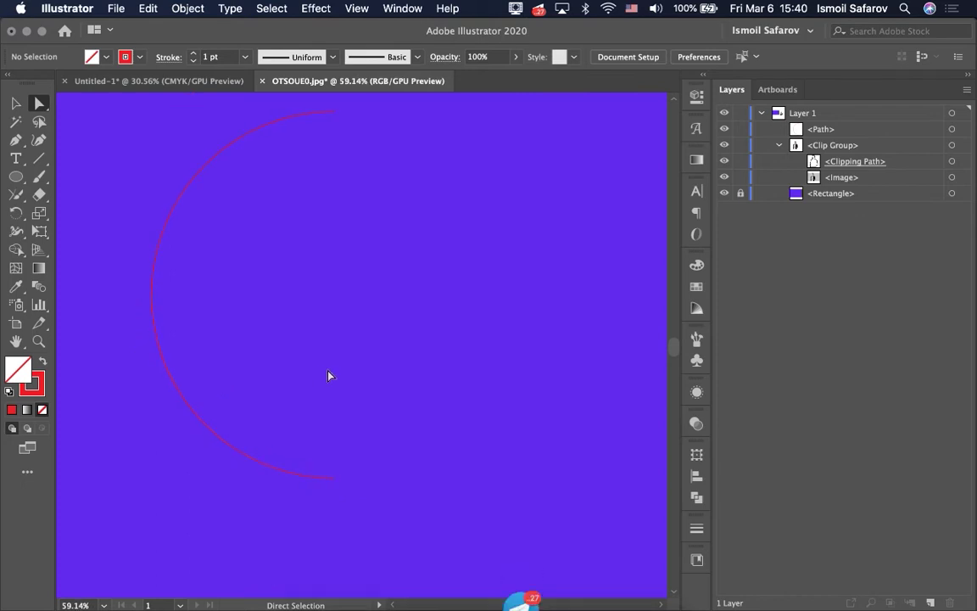
# Step: Select the background rectangle and try an orange fill in the Color Picker
pyautogui.click(798, 197)
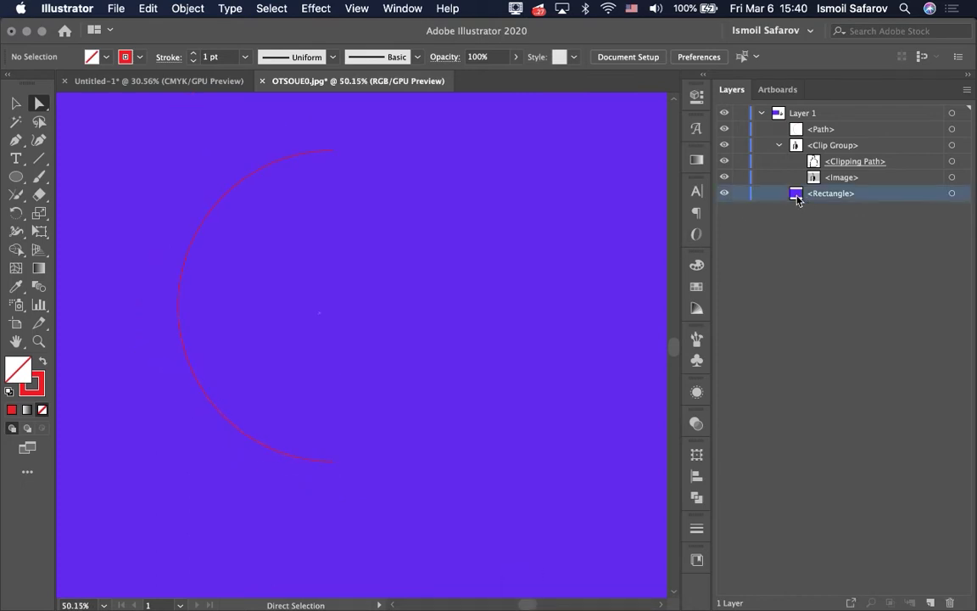
pyautogui.click(960, 193)
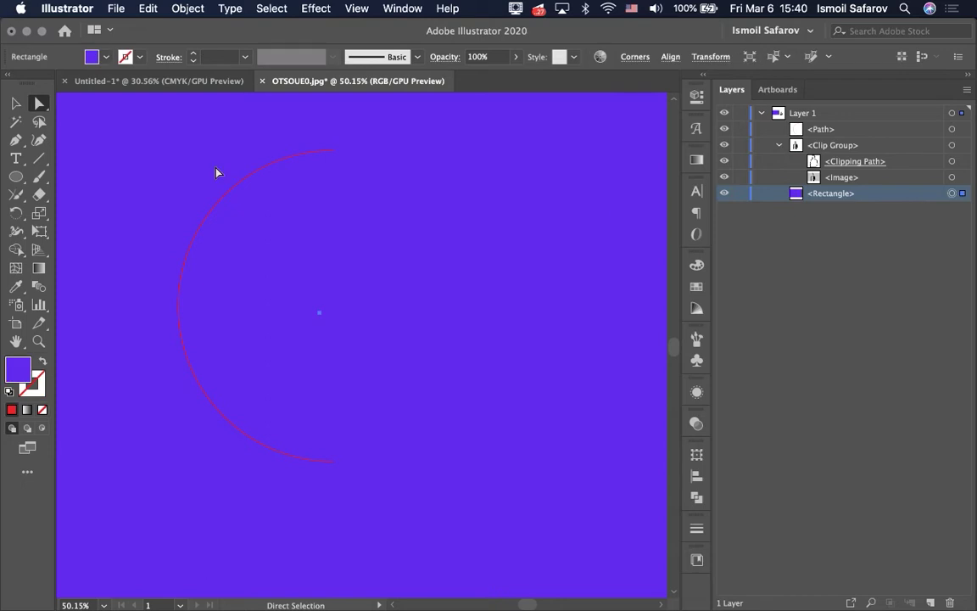
pyautogui.doubleClick(19, 374)
pyautogui.moveTo(236, 100); pyautogui.dragTo(564, 144)
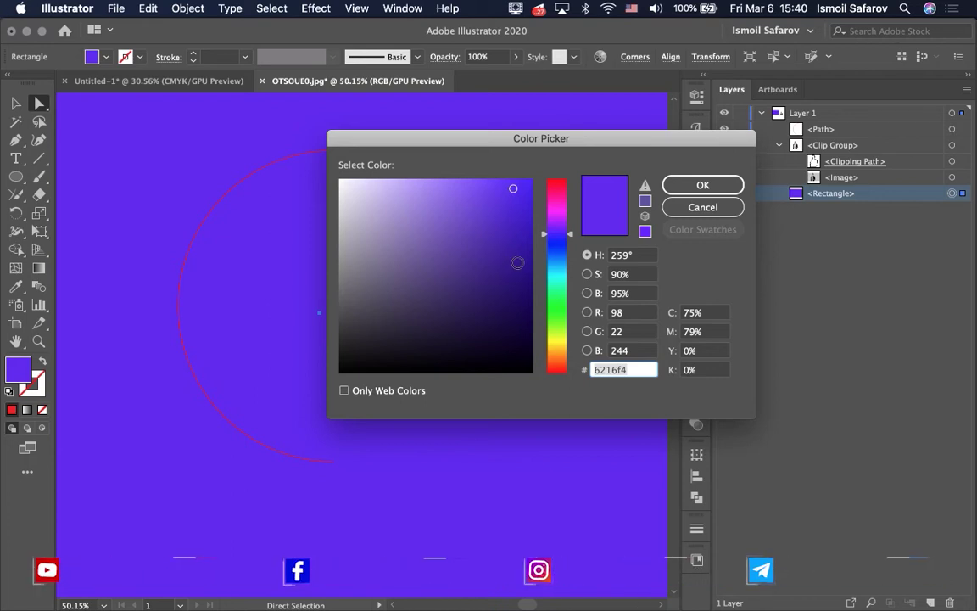
pyautogui.click(557, 357)
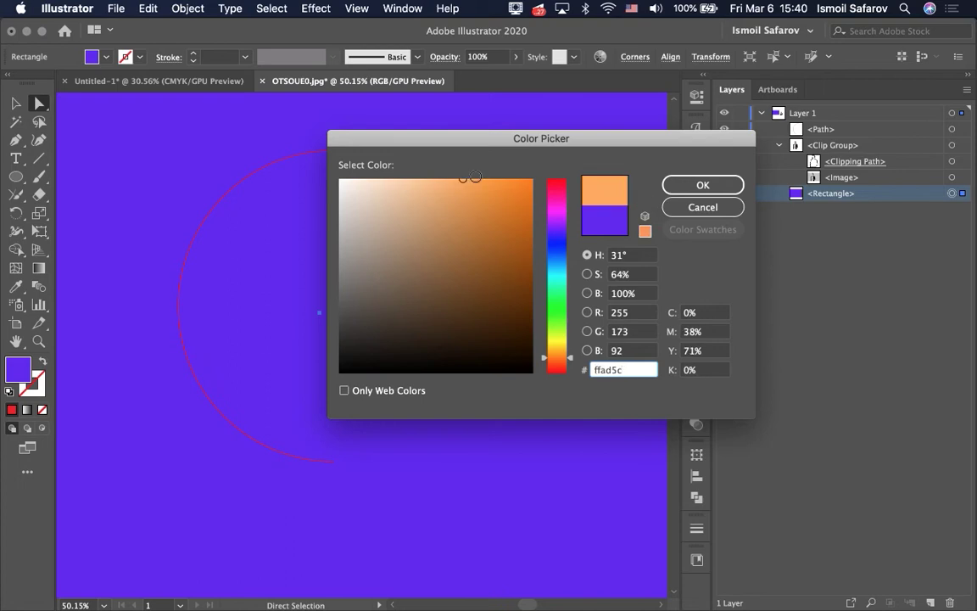
pyautogui.click(679, 189)
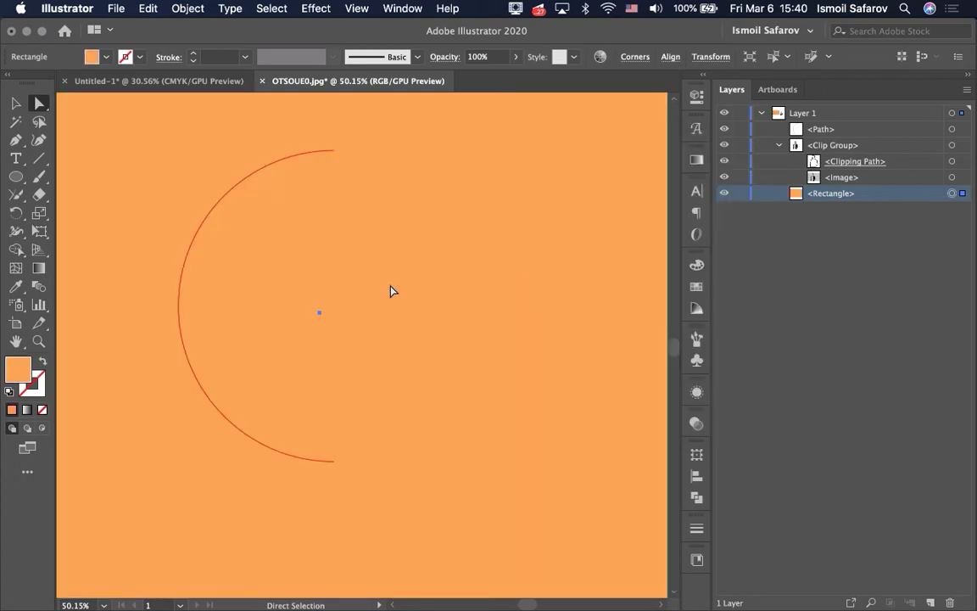
pyautogui.doubleClick(19, 370)
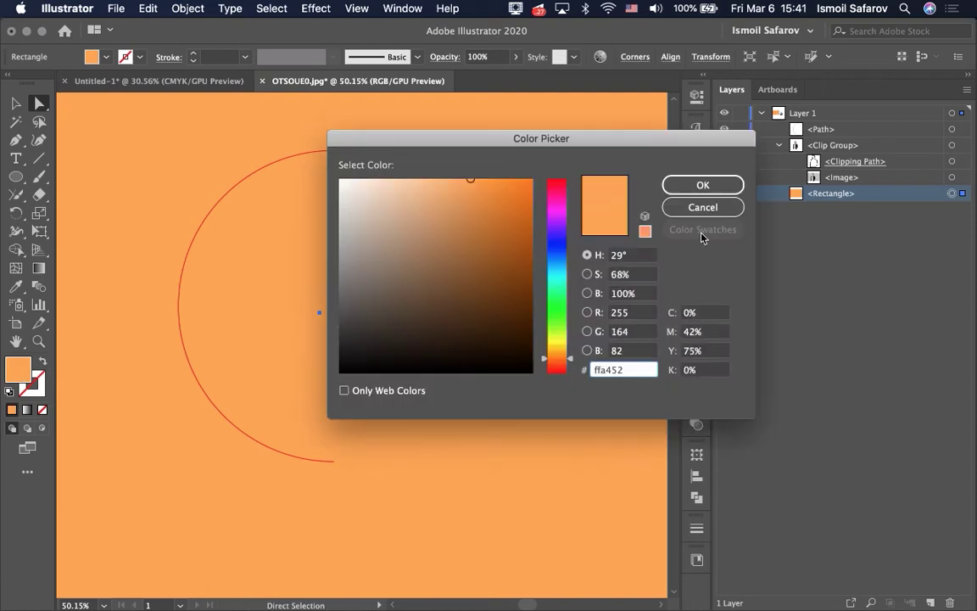
pyautogui.click(701, 184)
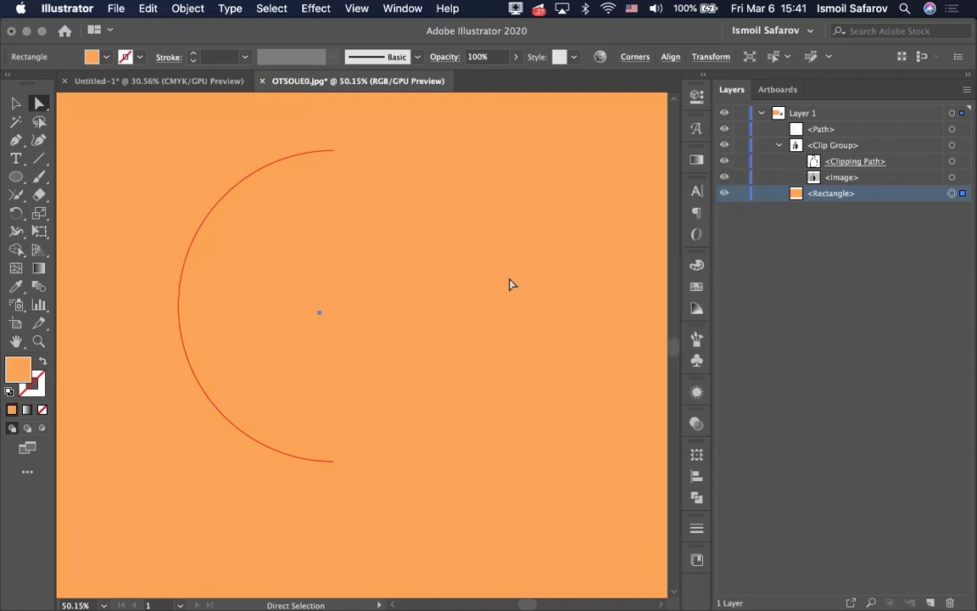
# Step: Change the rectangle's fill to black (000000) and return to the Selection tool
pyautogui.doubleClick(11, 379)
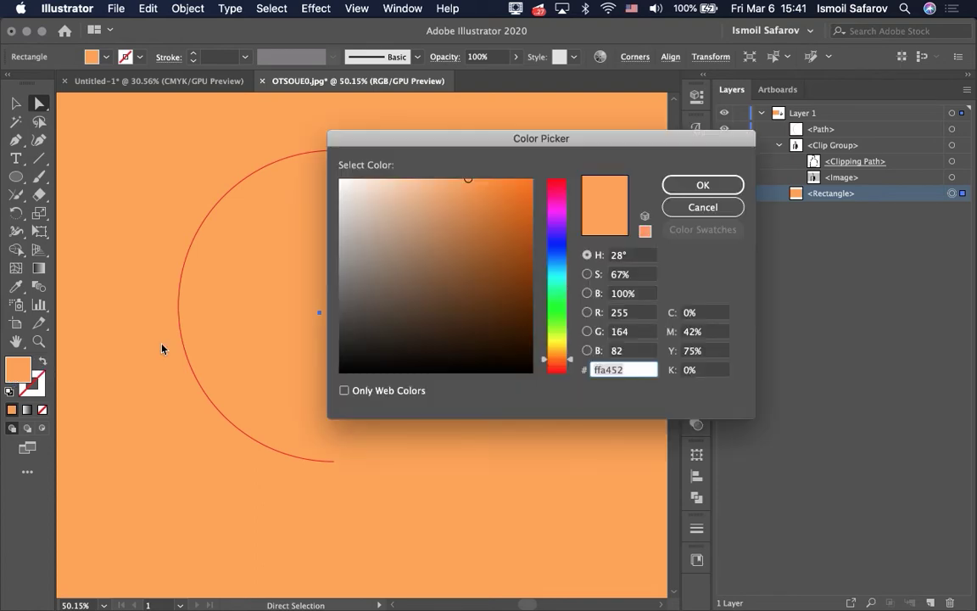
pyautogui.click(341, 372)
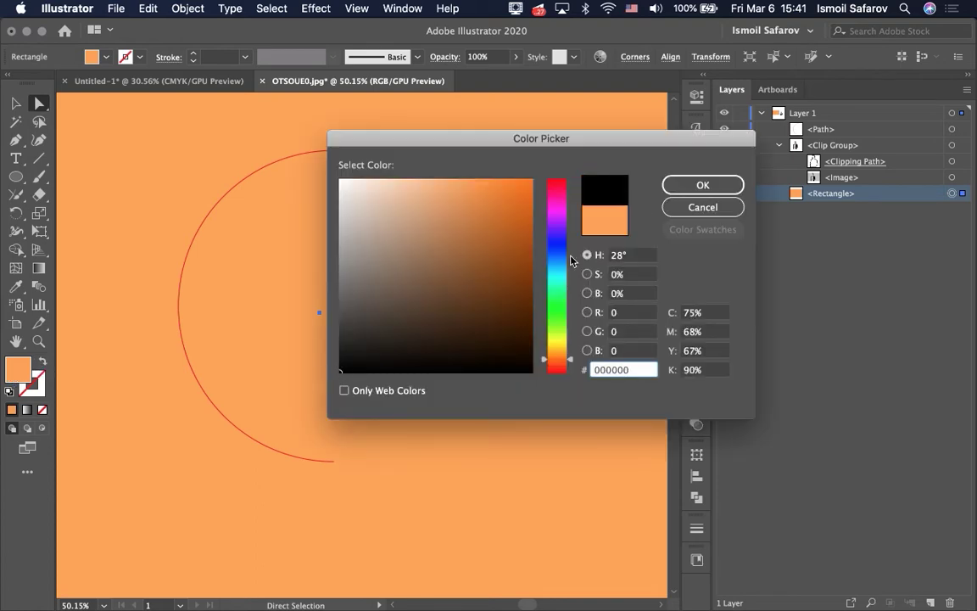
pyautogui.click(694, 186)
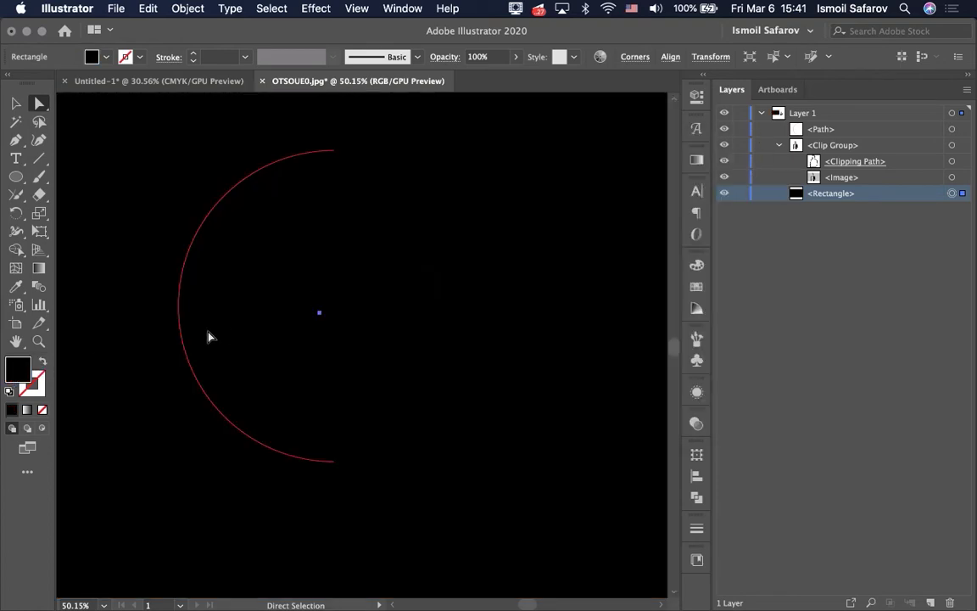
pyautogui.click(15, 102)
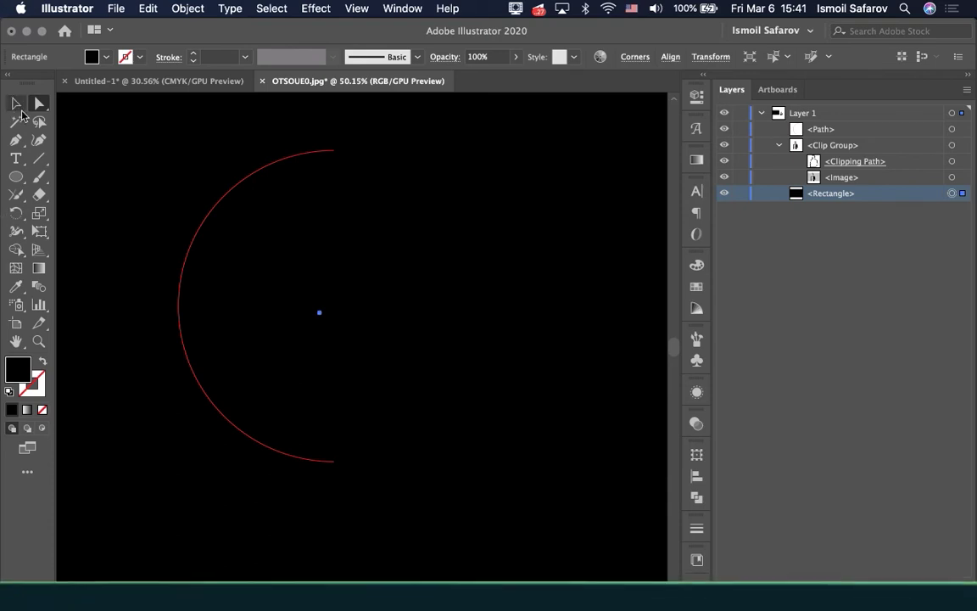
pyautogui.scroll(2, 181, 264)
# Step: Lock the black background rectangle in the Layers panel
pyautogui.click(227, 398)
pyautogui.click(638, 393)
pyautogui.click(741, 193)
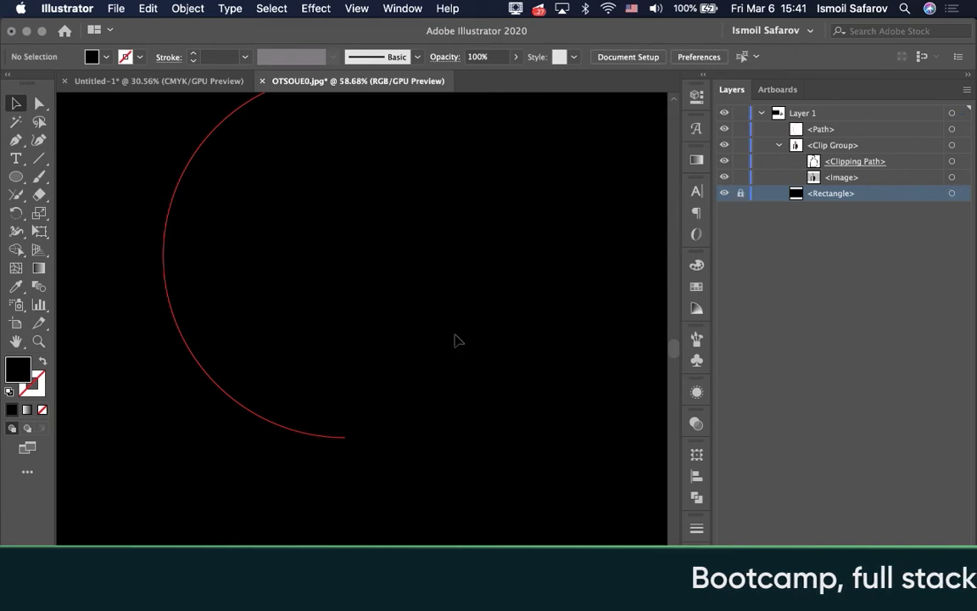
# Step: Draw a straight horizontal line rightward from the arc's lower end
pyautogui.click(344, 437)
pyautogui.scroll(3, 342, 463)
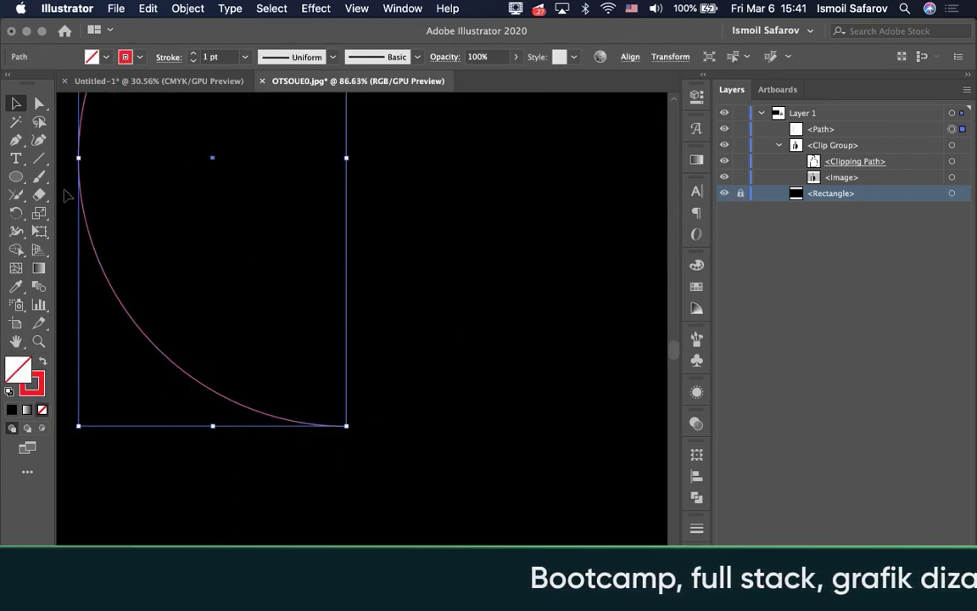
pyautogui.click(38, 159)
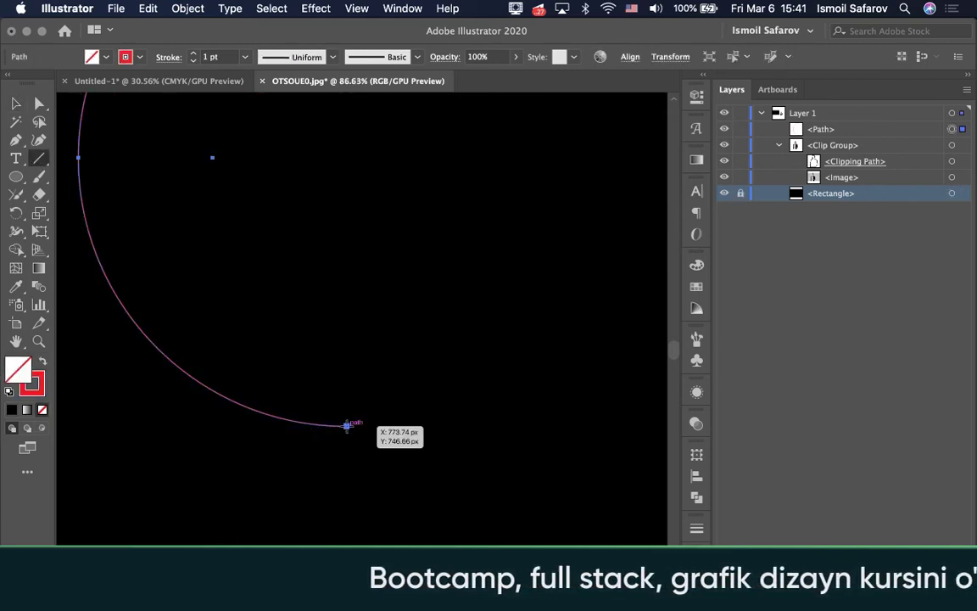
pyautogui.moveTo(347, 425); pyautogui.dragTo(573, 434)
pyautogui.press('v')
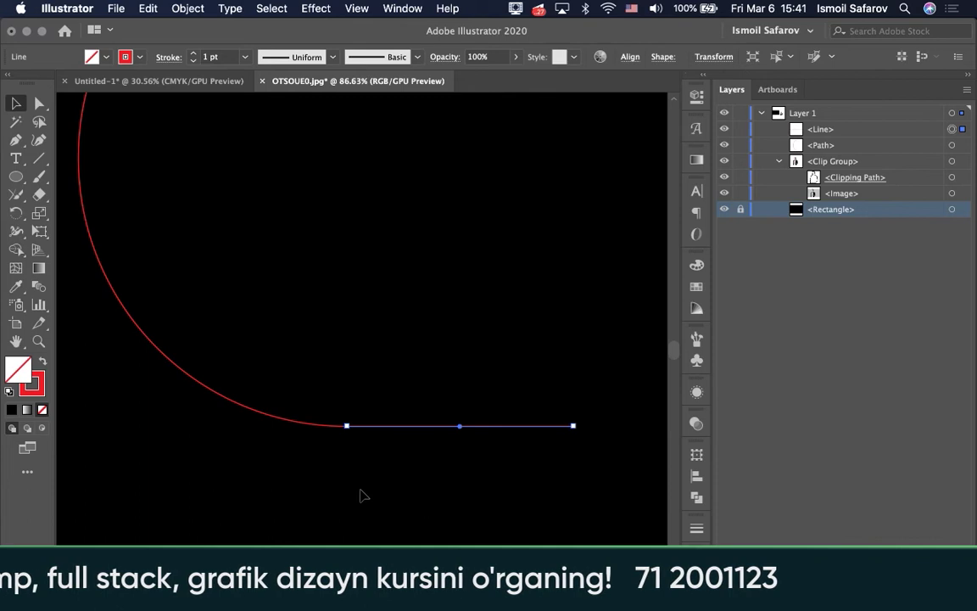
# Step: Marquee-select the arc and line where they meet, and show the Shaper tool flyout
pyautogui.click(361, 494)
pyautogui.scroll(1, 327, 425)
pyautogui.scroll(4, 335, 433)
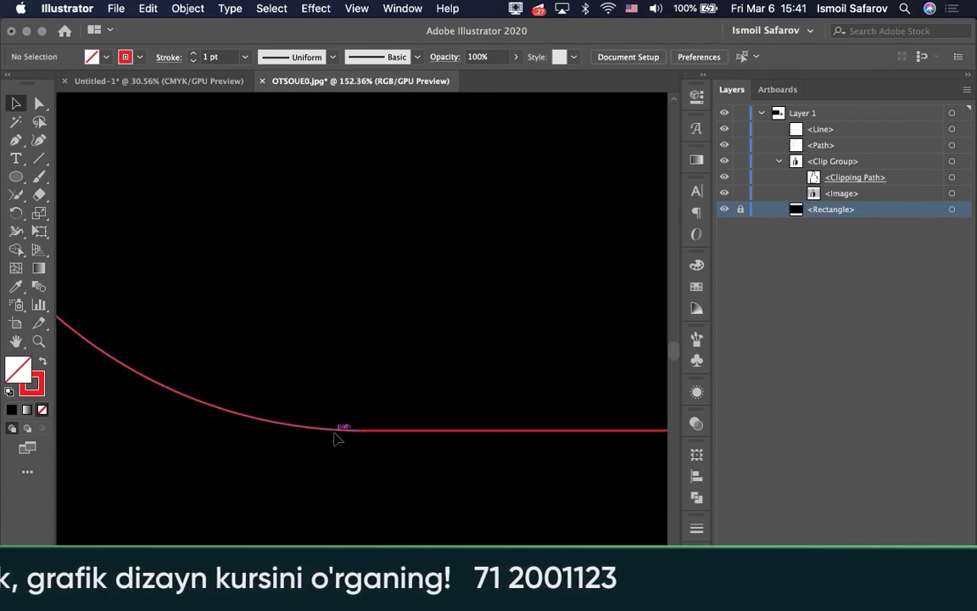
pyautogui.click(365, 431)
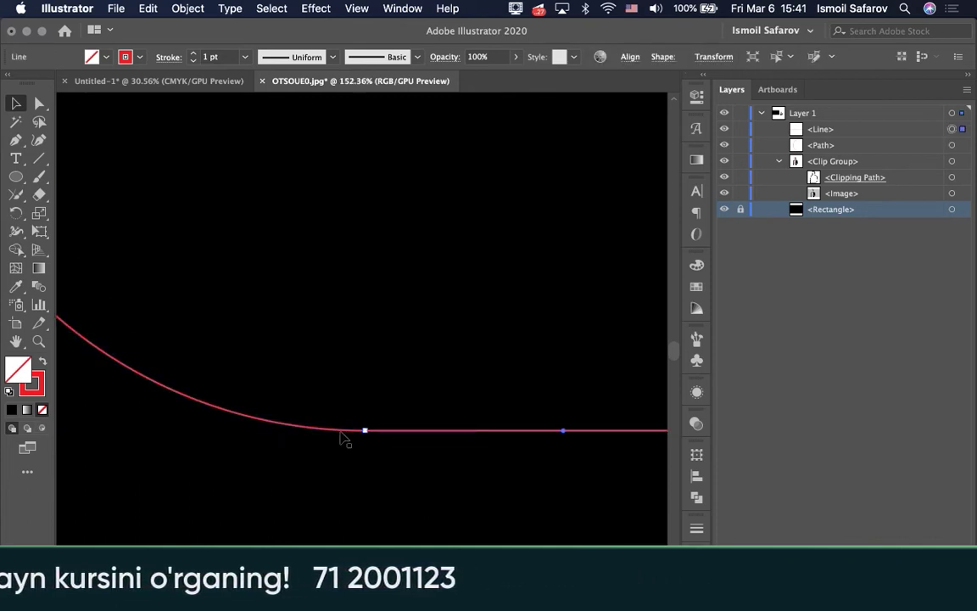
pyautogui.click(361, 430)
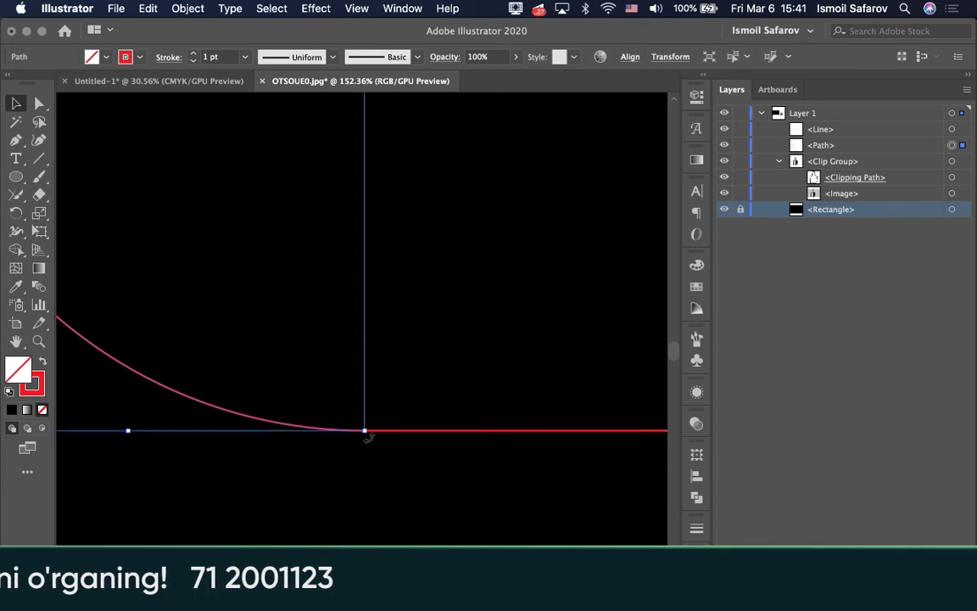
pyautogui.click(332, 481)
pyautogui.moveTo(328, 469); pyautogui.dragTo(404, 392)
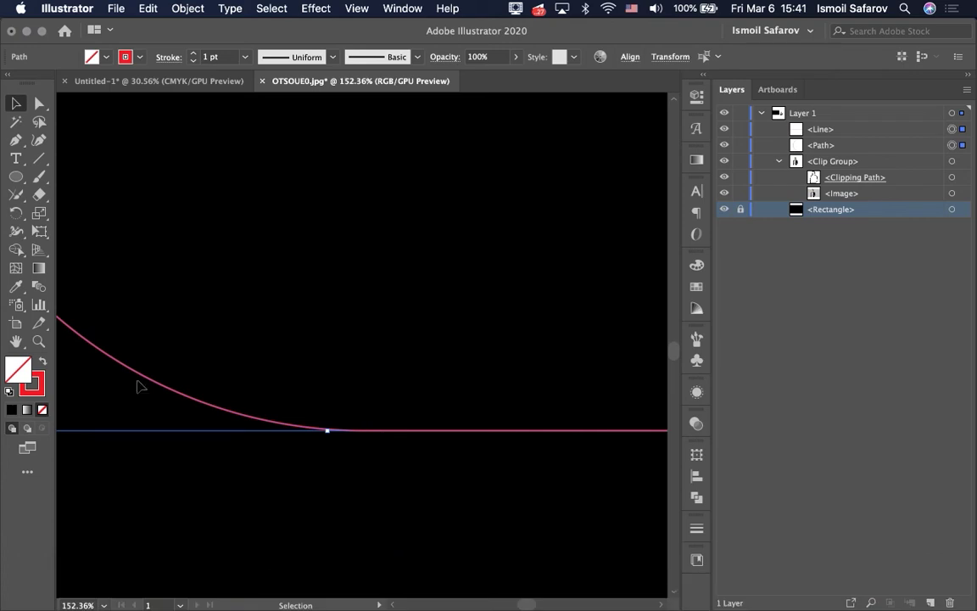
pyautogui.moveTo(21, 205); pyautogui.dragTo(67, 280)
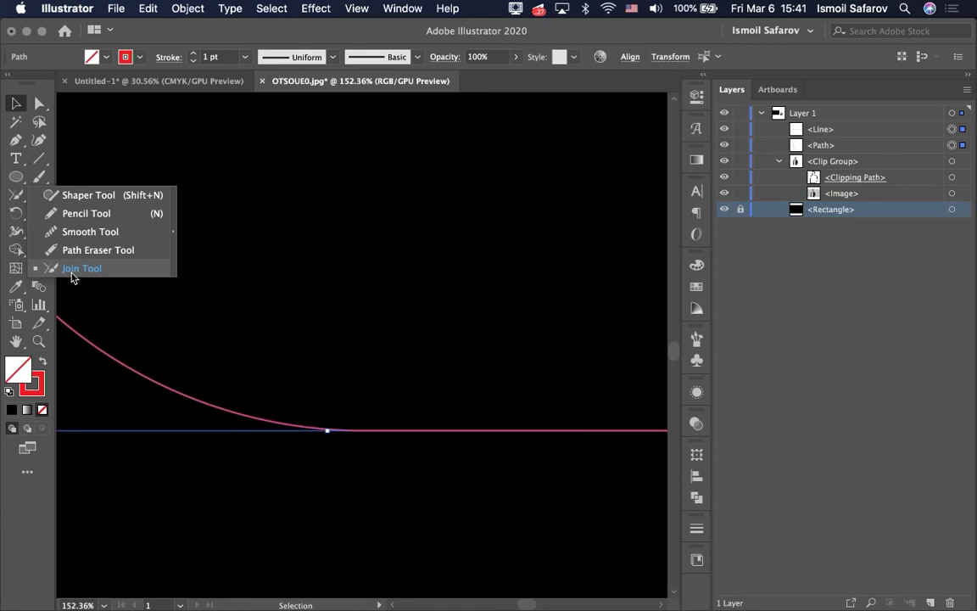
# Step: Merge the arc and straight line at their meeting point with the Join Tool
pyautogui.click(72, 276)
pyautogui.scroll(2, 351, 448)
pyautogui.scroll(5, 352, 448)
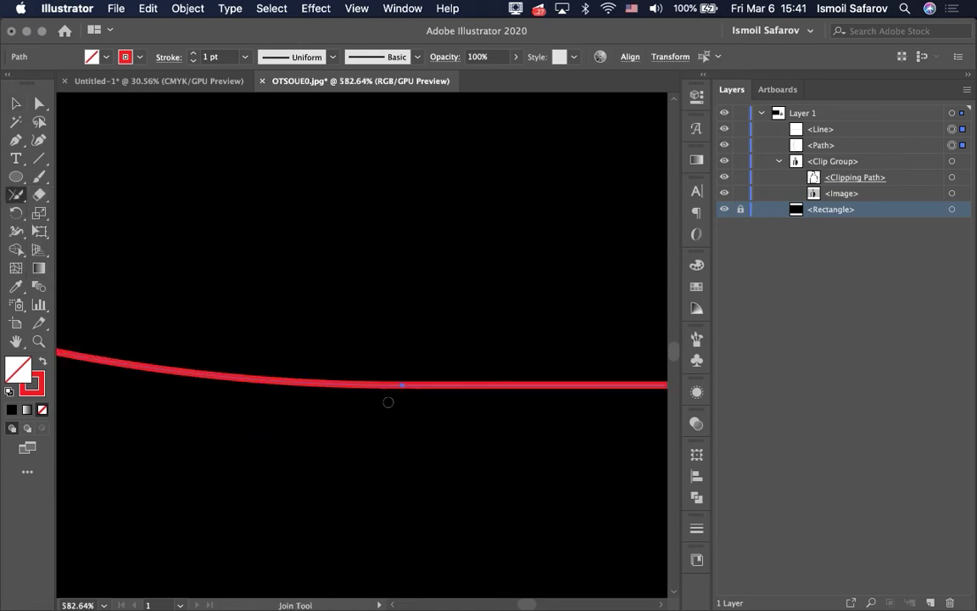
pyautogui.moveTo(394, 387); pyautogui.dragTo(411, 428)
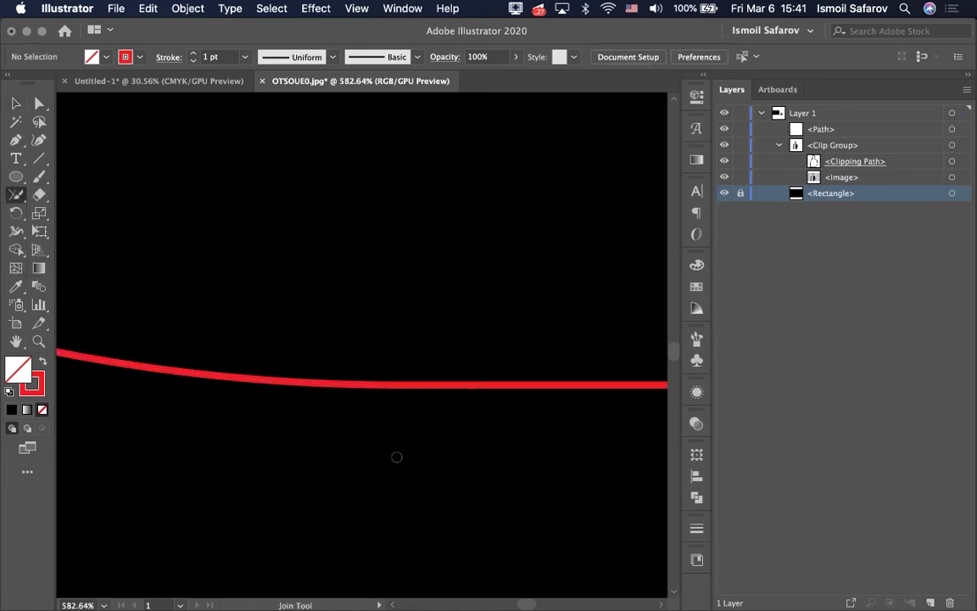
pyautogui.scroll(-7, 387, 453)
pyautogui.scroll(-3, 387, 453)
pyautogui.scroll(-2, 387, 453)
pyautogui.scroll(-1, 387, 453)
pyautogui.scroll(1, 387, 453)
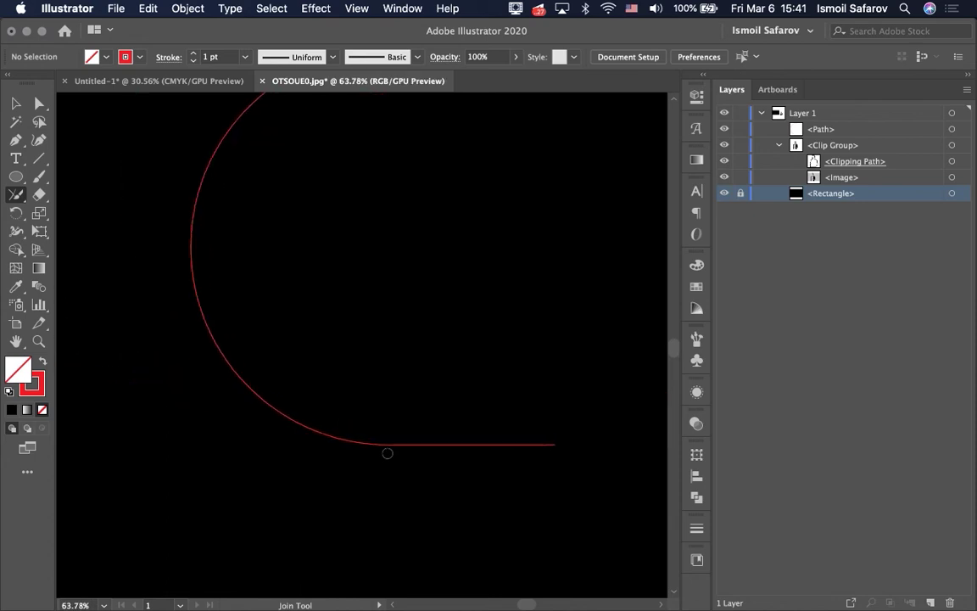
# Step: Select the joined C-shaped path to confirm it is one continuous object
pyautogui.press('v')
pyautogui.click(363, 449)
pyautogui.scroll(-3, 389, 415)
pyautogui.scroll(-4, 389, 415)
pyautogui.scroll(-6, 382, 456)
pyautogui.click(382, 456)
pyautogui.scroll(1, 382, 456)
pyautogui.scroll(8, 382, 456)
pyautogui.scroll(10, 390, 441)
pyautogui.scroll(1, 410, 381)
pyautogui.scroll(3, 410, 380)
pyautogui.scroll(-5, 408, 379)
pyautogui.scroll(-3, 407, 379)
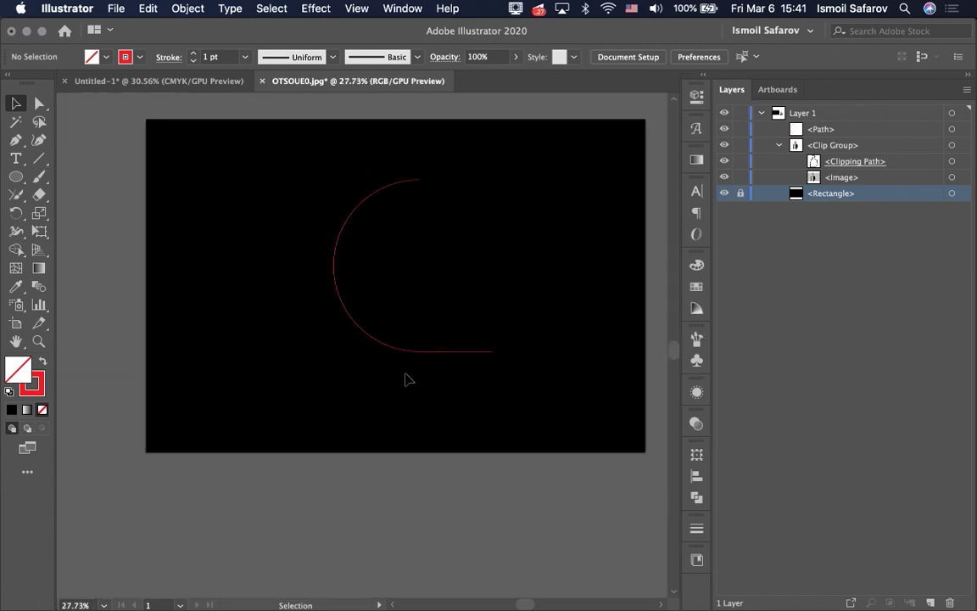
pyautogui.click(420, 357)
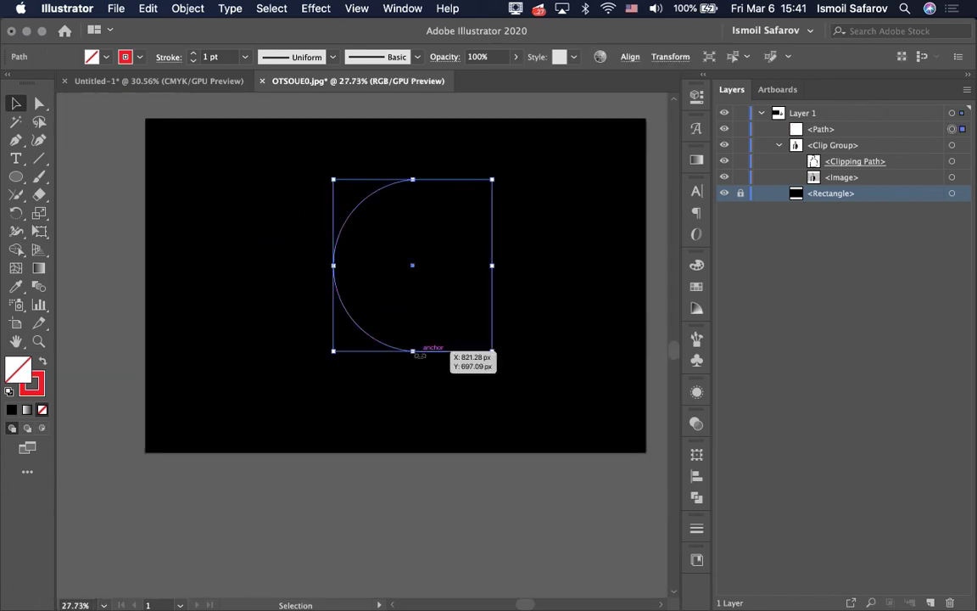
pyautogui.scroll(3, 420, 357)
pyautogui.scroll(1, 420, 357)
pyautogui.scroll(2, 420, 357)
pyautogui.scroll(-7, 420, 355)
pyautogui.scroll(3, 415, 349)
pyautogui.scroll(1, 420, 352)
pyautogui.scroll(2, 421, 354)
# Step: Unlock the black background rectangle in the Layers panel
pyautogui.click(740, 193)
pyautogui.scroll(-2, 338, 419)
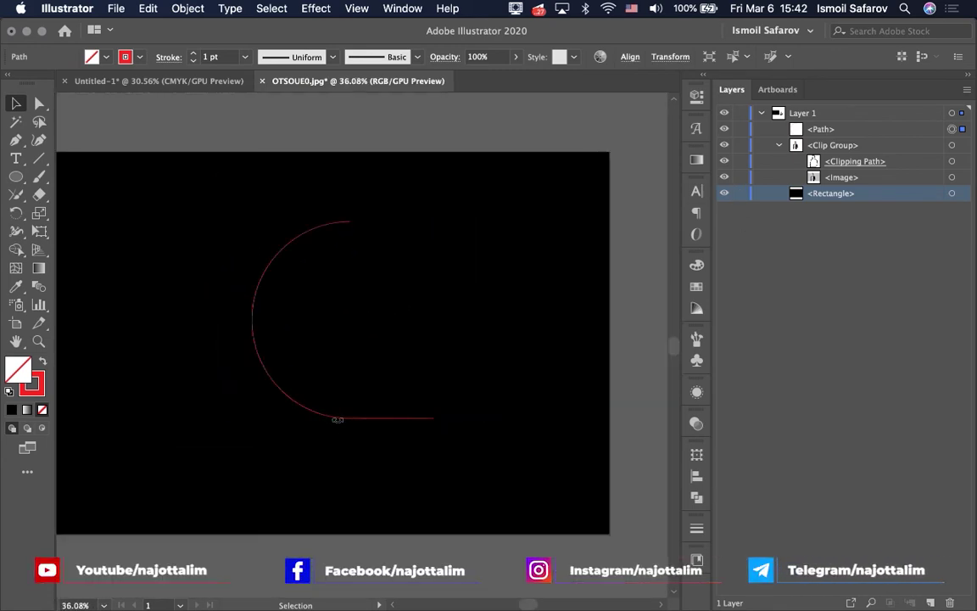
pyautogui.scroll(-1, 336, 433)
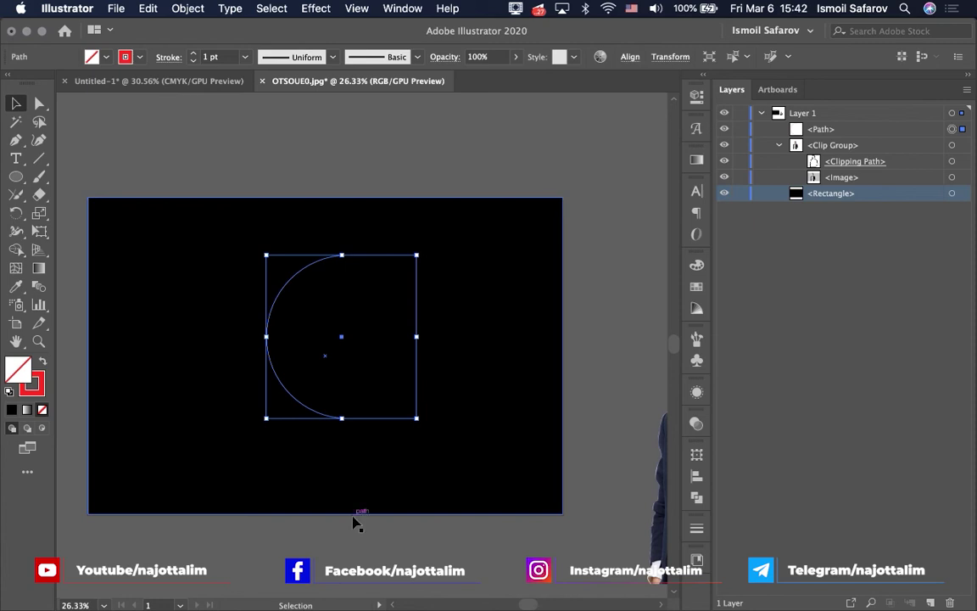
pyautogui.hscroll(-1, 356, 544)
# Step: Test Send to Back and Bring to Front on the red path, leaving it in front
pyautogui.click(355, 421)
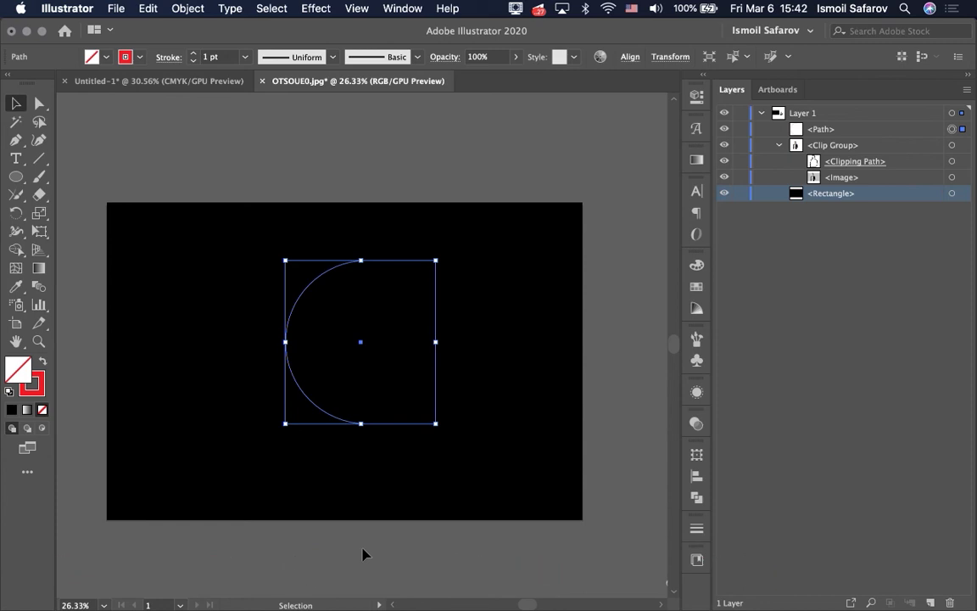
pyautogui.press('super')
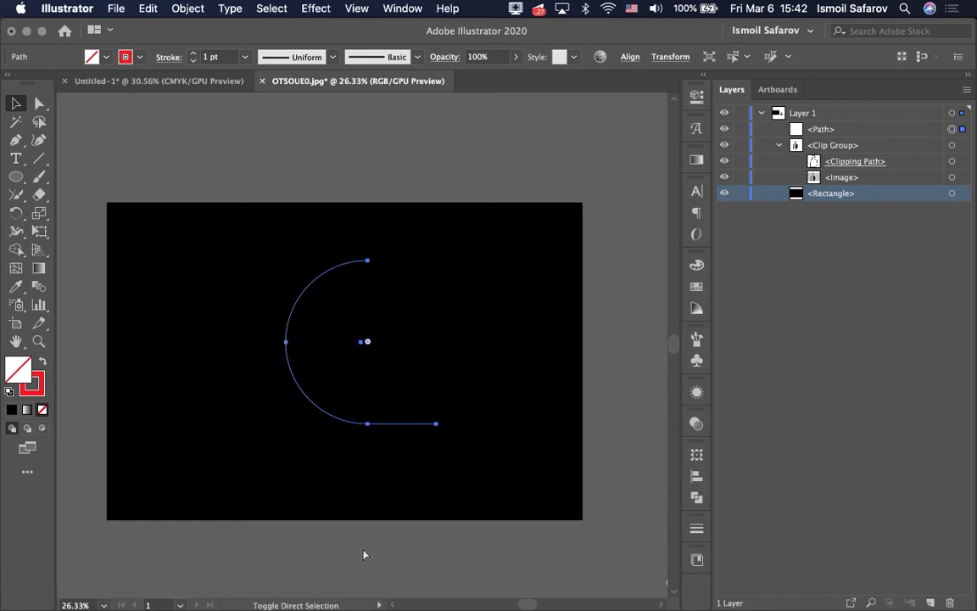
pyautogui.press('shift+super+bracketright')
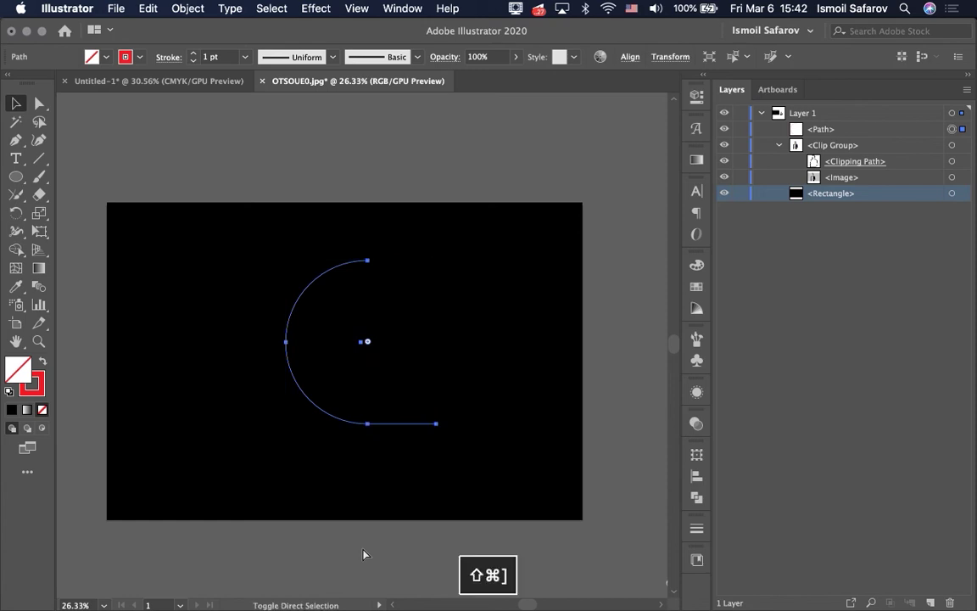
pyautogui.press('shift+super+bracketleft')
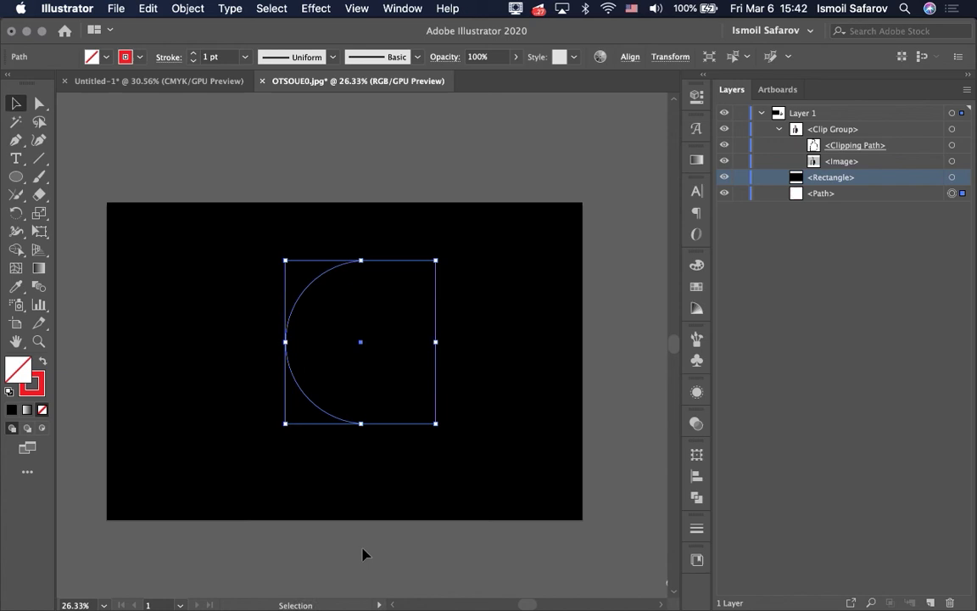
pyautogui.click(362, 554)
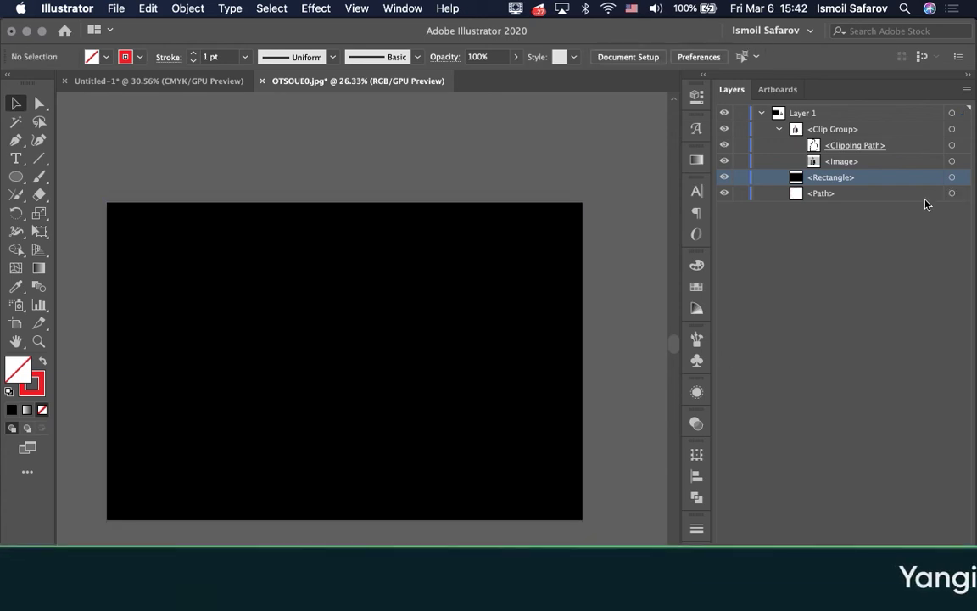
pyautogui.click(952, 194)
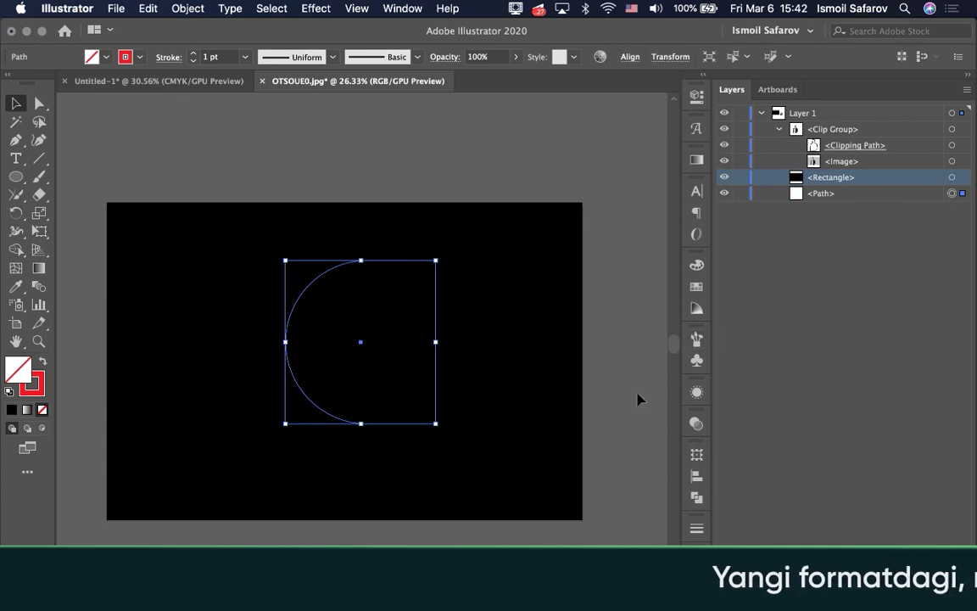
pyautogui.press('super+shift+bracketright')
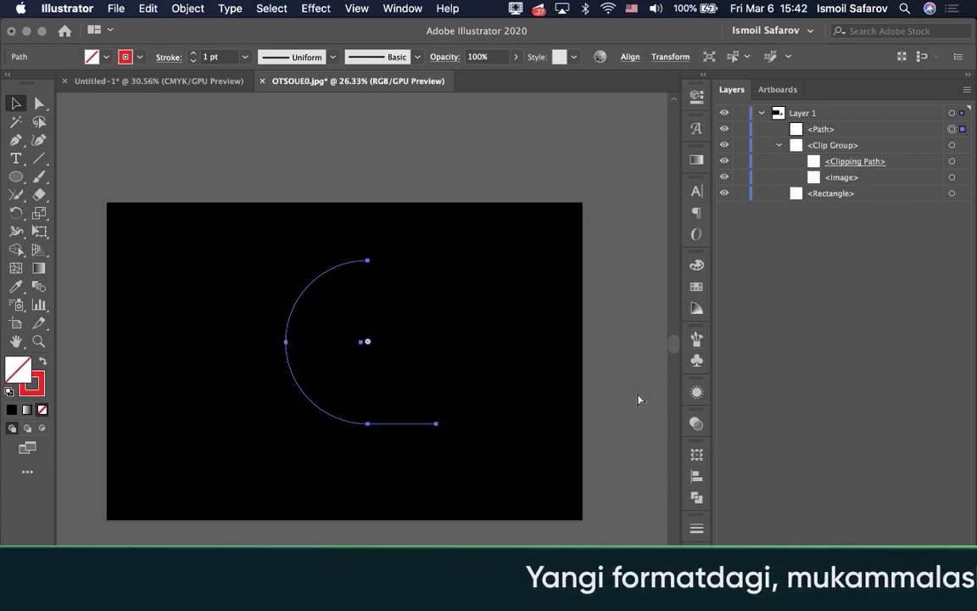
pyautogui.click(639, 399)
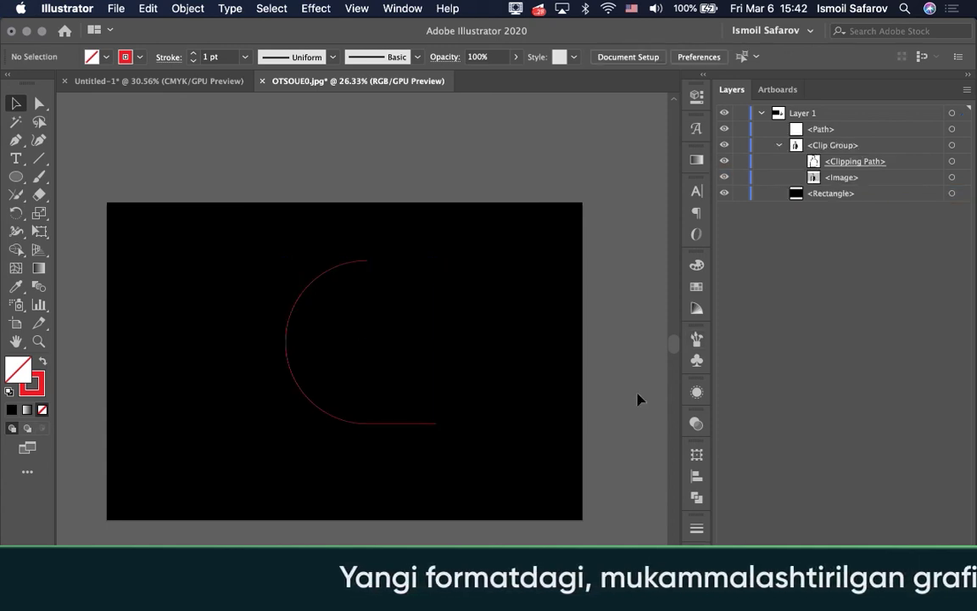
# Step: Send the path back one level and forward again, keeping it on top
pyautogui.click(413, 422)
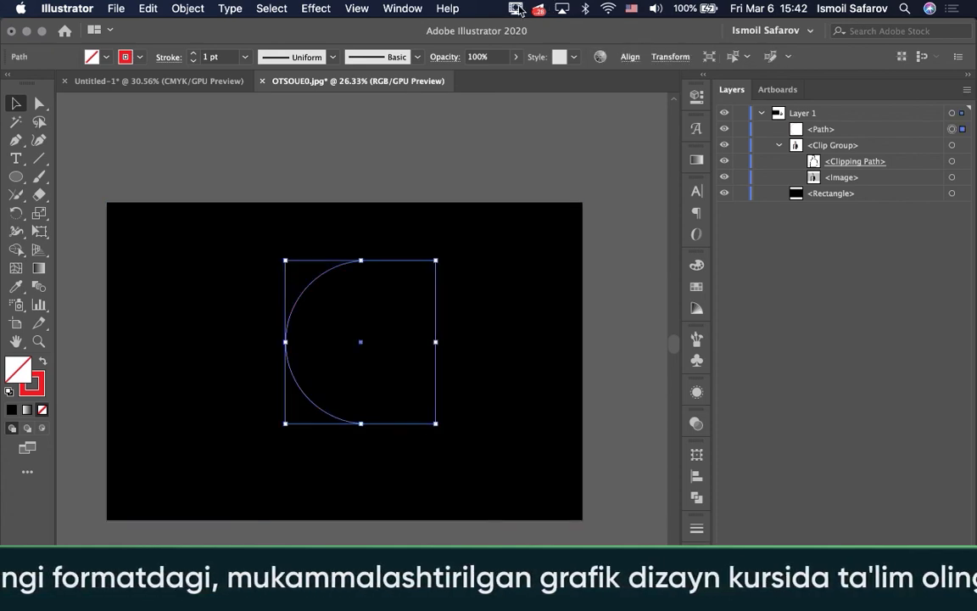
pyautogui.press('super+shift+b')
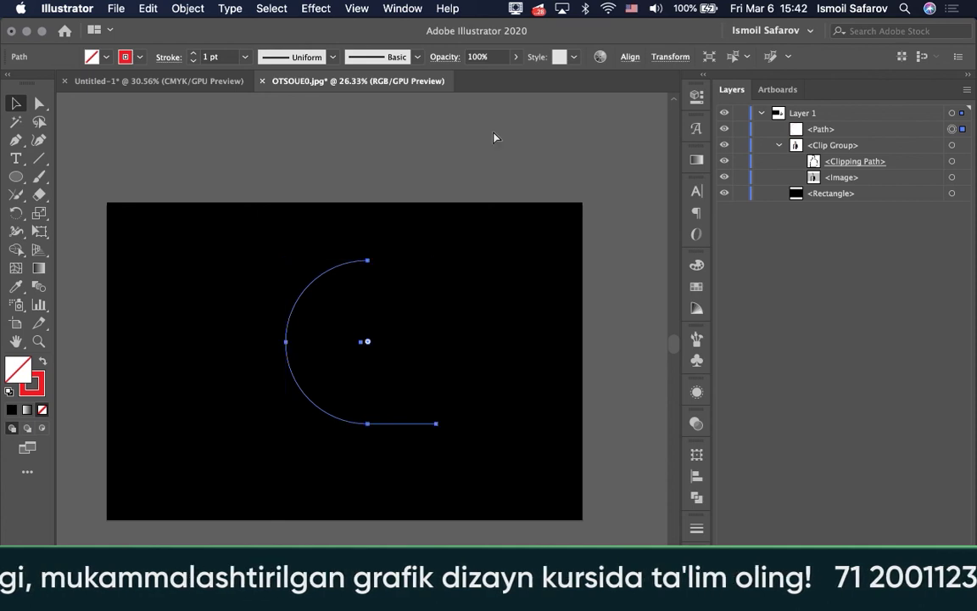
pyautogui.press('super+bracketleft')
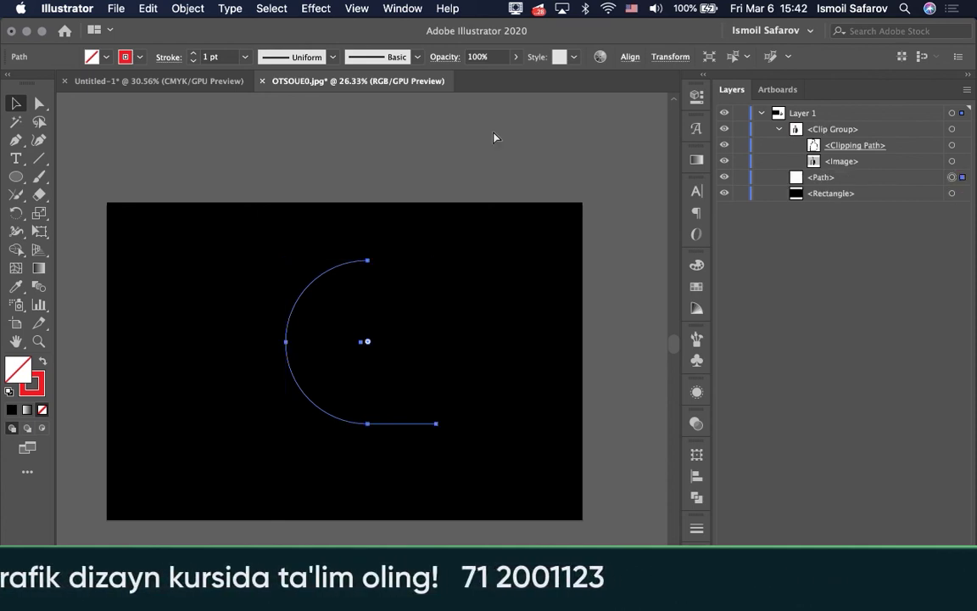
pyautogui.press('super+bracketright')
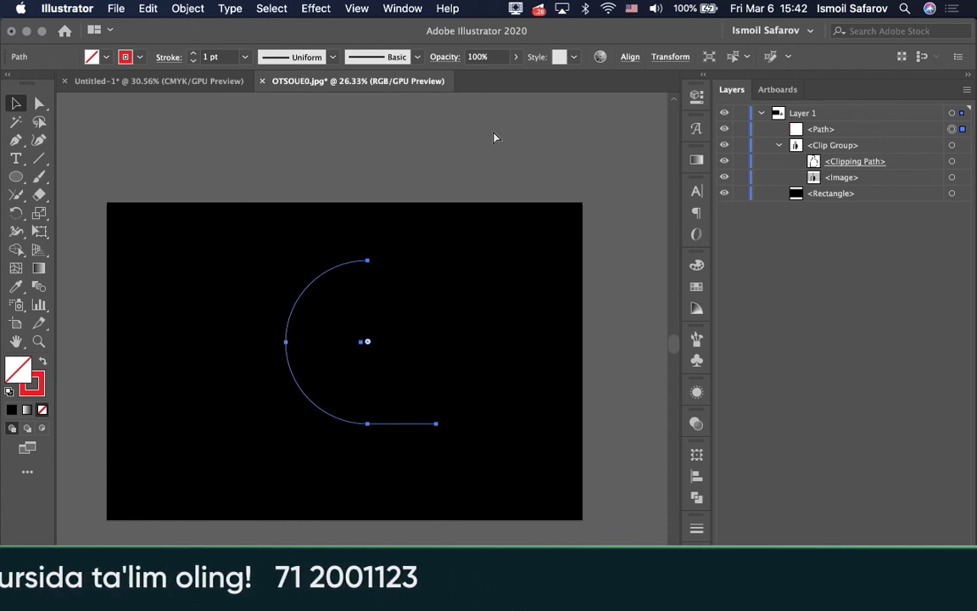
pyautogui.press('super+shift+b')
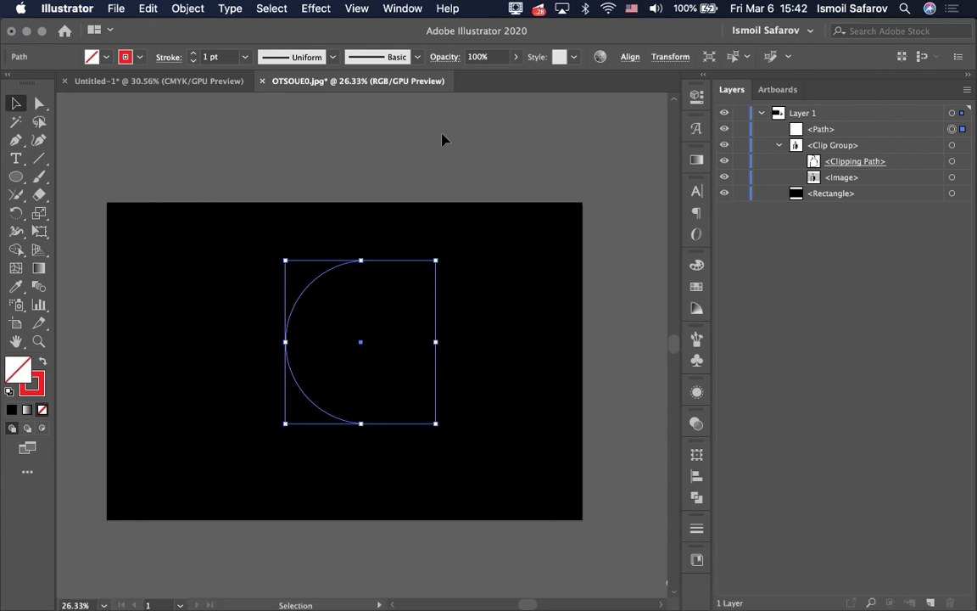
# Step: Stop the recording via the screen recorder icon in the macOS menu bar
pyautogui.click(515, 10)
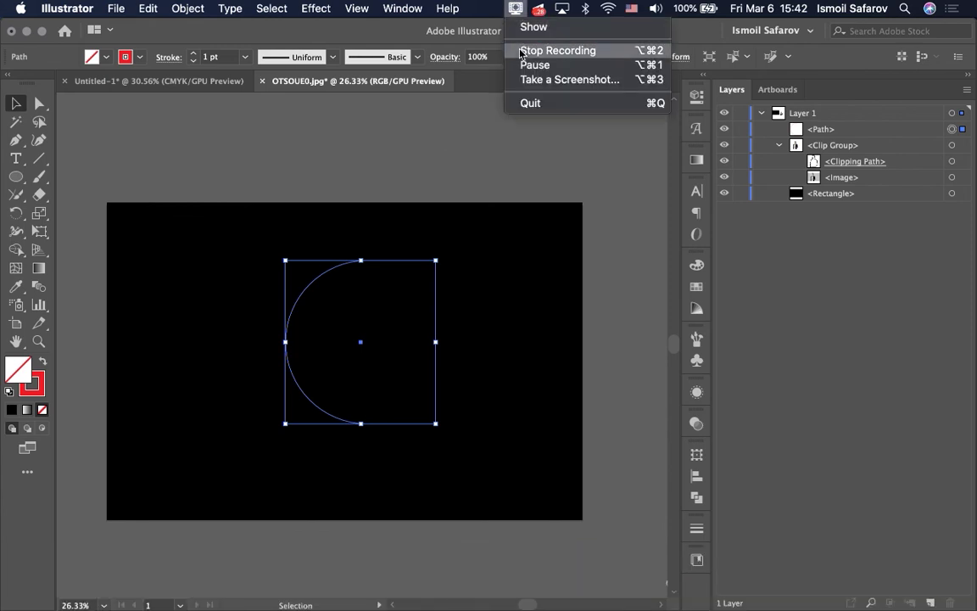
pyautogui.click(523, 48)
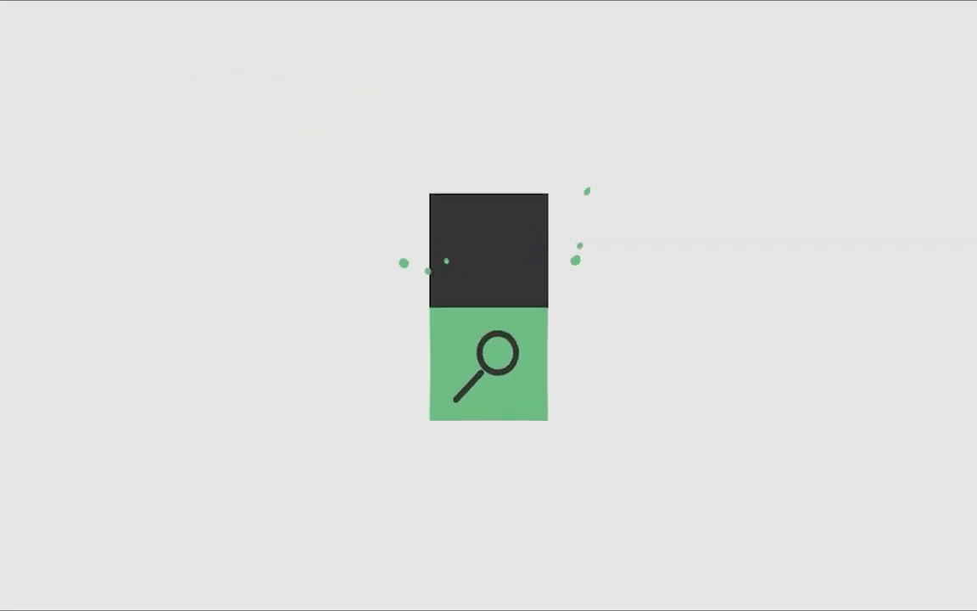